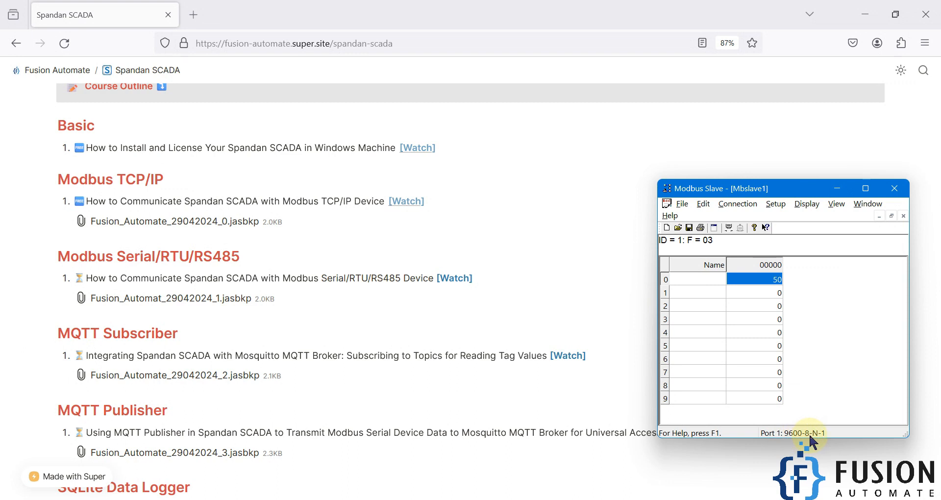
- Disconnect Modbus Slave and reconnect it on ELTIMA Virtual Serial Port (COM1->COM2) in RTU mode at 9600 baud, 8 data bits, no parity, 1 stop bit
{"action": "left_click", "coordinate": [737, 204]}
{"action": "left_click", "coordinate": [752, 233]}
{"action": "left_click", "coordinate": [738, 203]}
{"action": "left_click", "coordinate": [745, 217]}
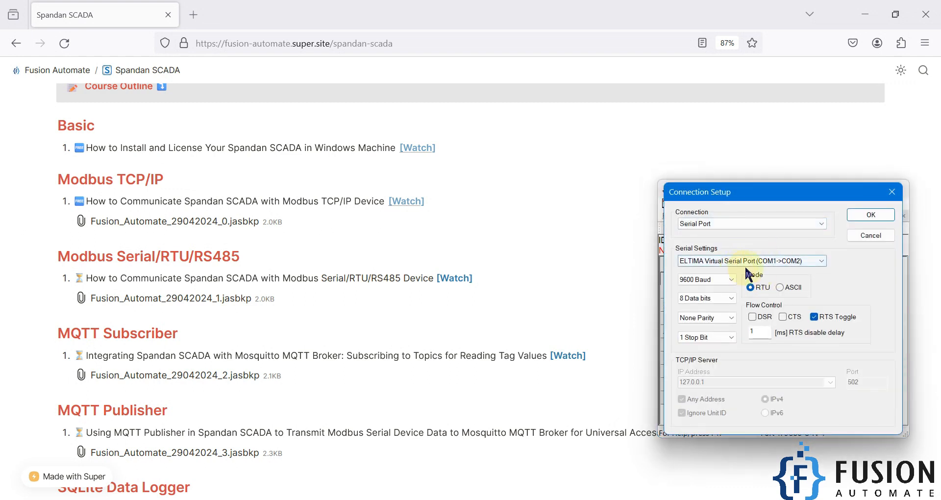
{"action": "left_click", "coordinate": [812, 263]}
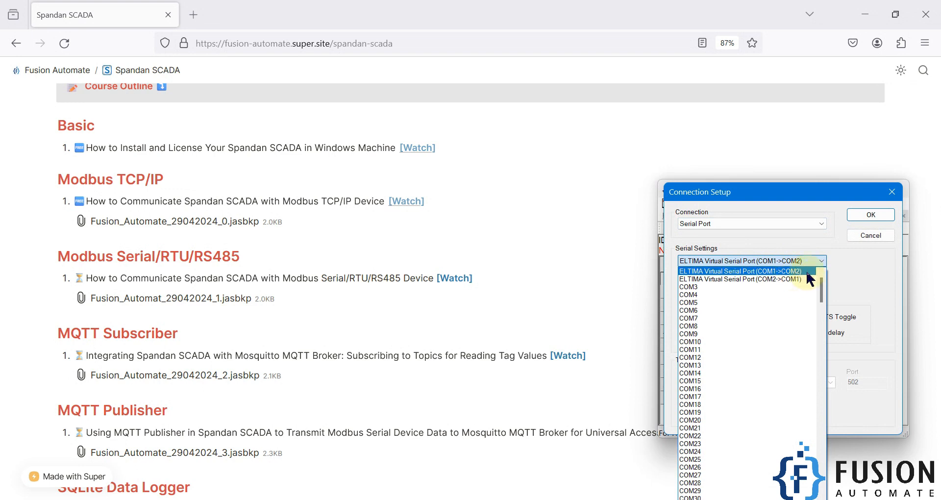
{"action": "left_click", "coordinate": [796, 271]}
{"action": "left_click_drag", "start_coordinate": [748, 205], "coordinate": [742, 258]}
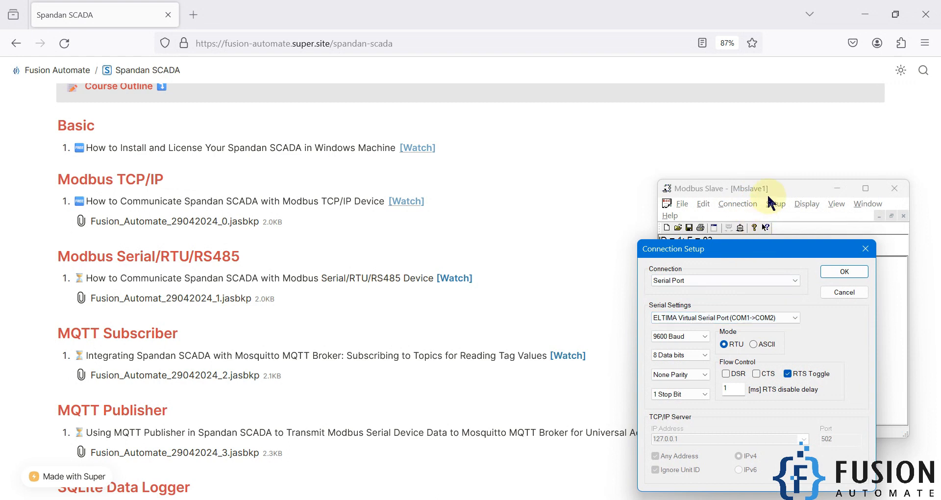
{"action": "left_click", "coordinate": [672, 340]}
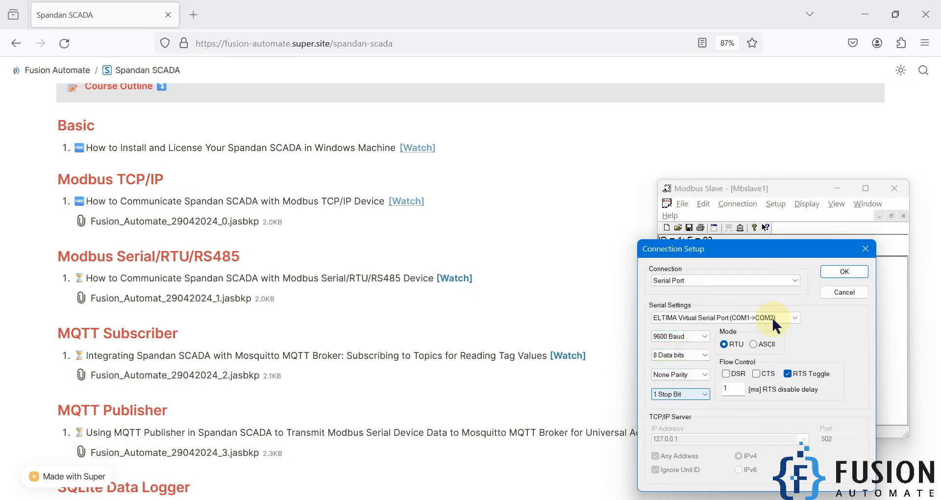
{"action": "left_click", "coordinate": [838, 272]}
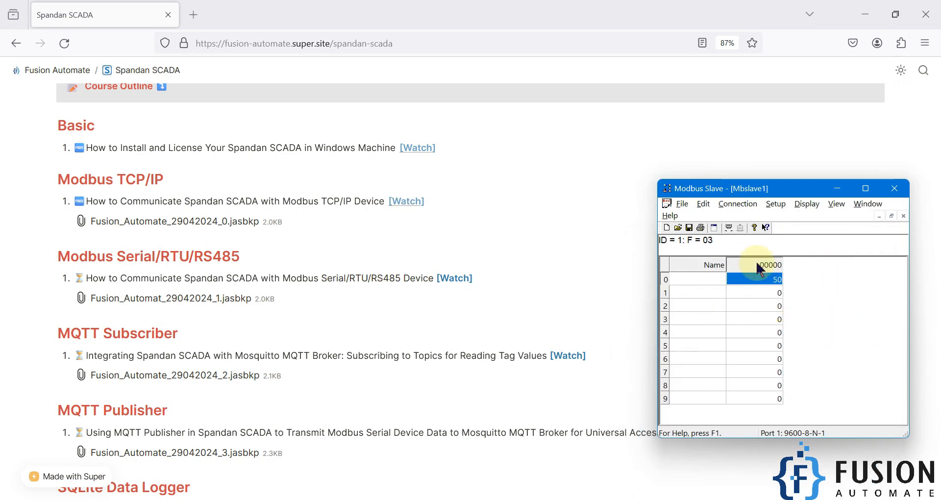
- Switch to Spandan SCADA, add a Modbus device named Modbus_RS485_Device and open its configuration
{"action": "left_click", "coordinate": [858, 19]}
{"action": "left_click", "coordinate": [344, 499]}
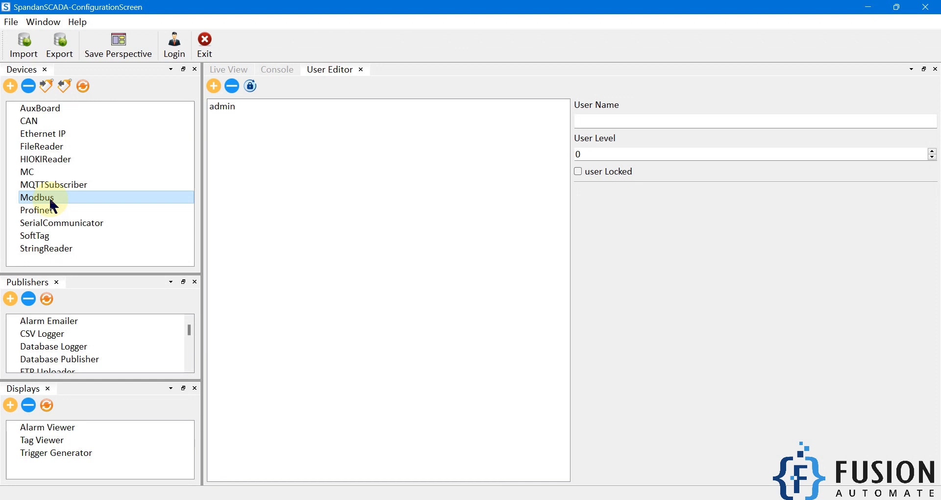
{"action": "left_click", "coordinate": [15, 90]}
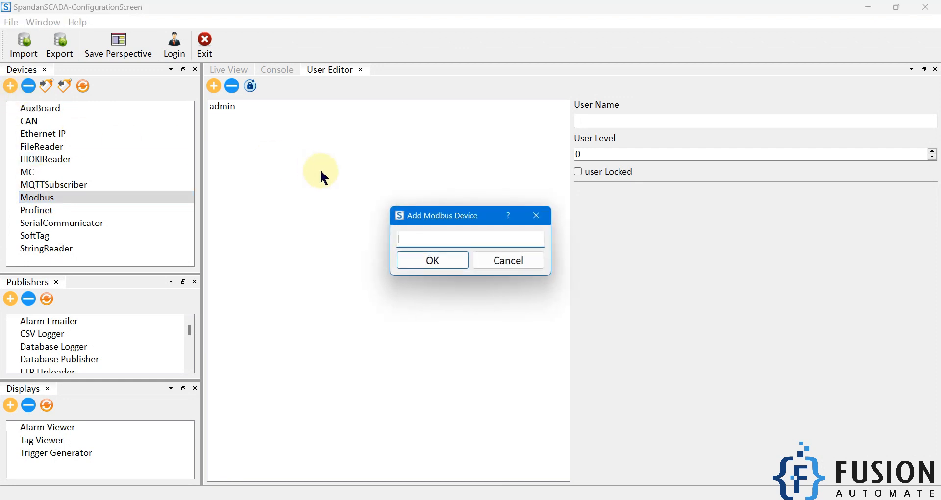
{"action": "type", "text": "Modbus_RS485_Device"}
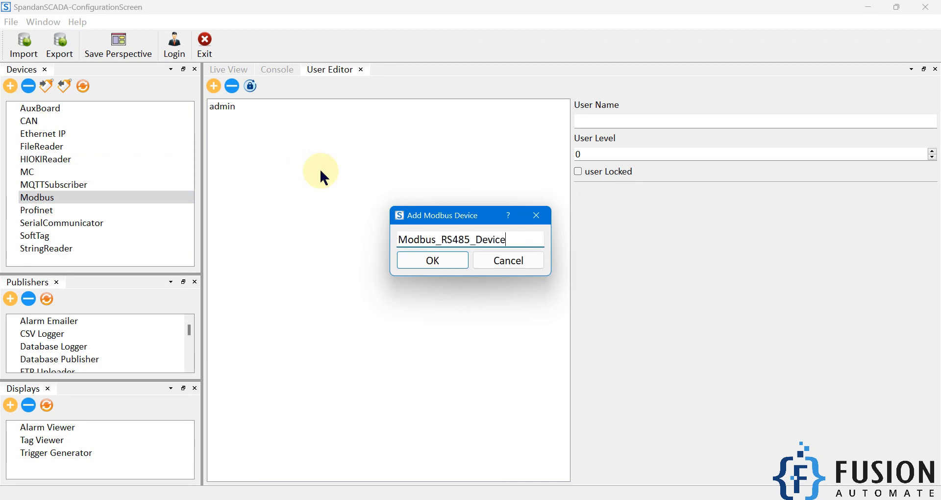
{"action": "left_click", "coordinate": [417, 258]}
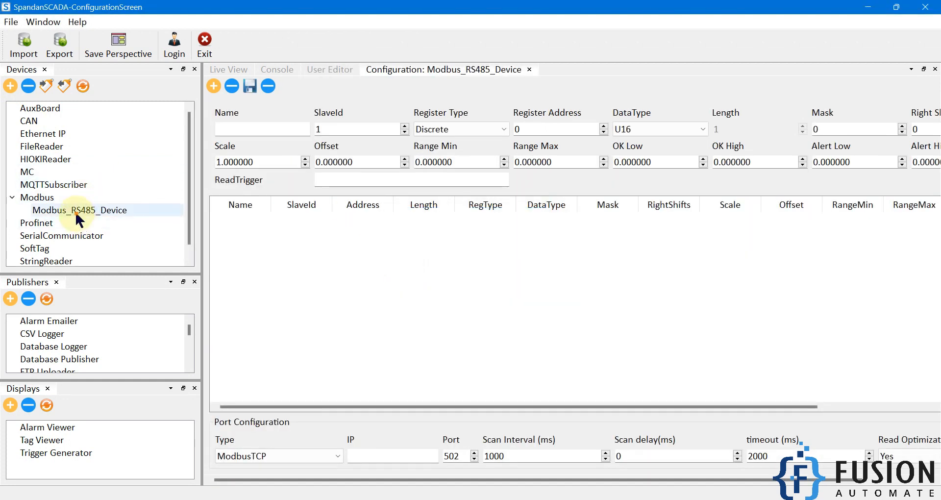
{"action": "left_click", "coordinate": [90, 211]}
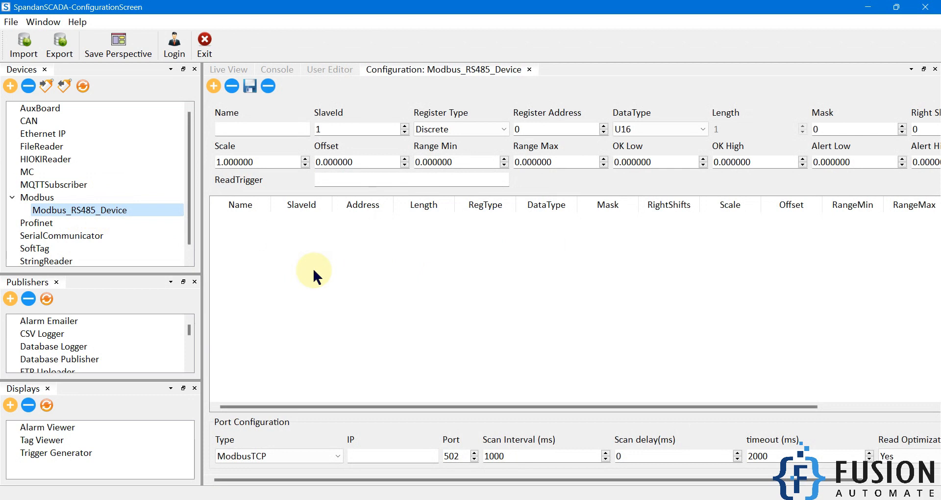
- Add a tag named Tag1 to the device with slave ID 1, register type Holding, register address 0 and data type U16
{"action": "left_click", "coordinate": [271, 129]}
{"action": "type", "text": "Tag1"}
{"action": "left_click", "coordinate": [469, 131]}
{"action": "left_click", "coordinate": [431, 178]}
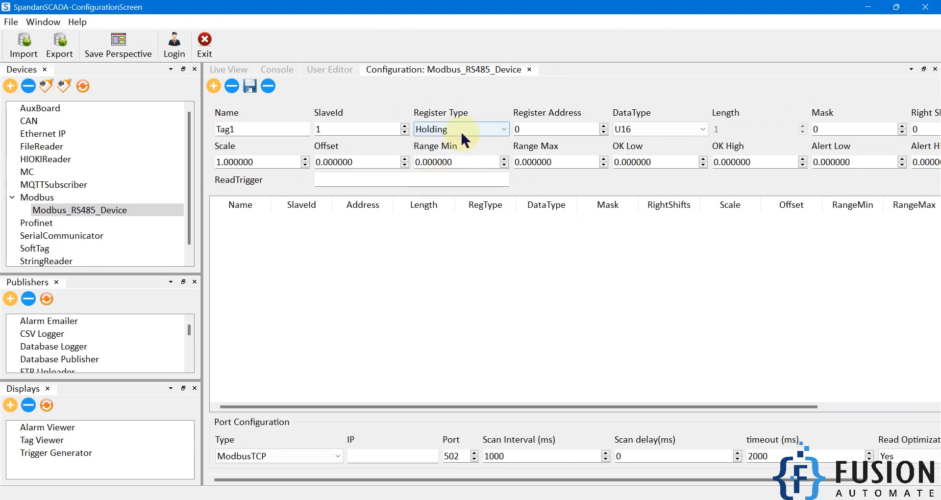
{"action": "left_click", "coordinate": [538, 128]}
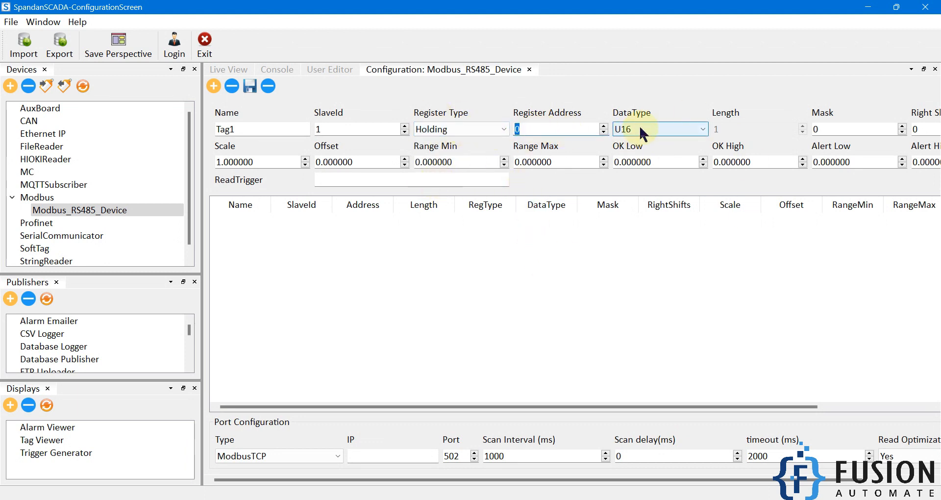
{"action": "left_click", "coordinate": [219, 88]}
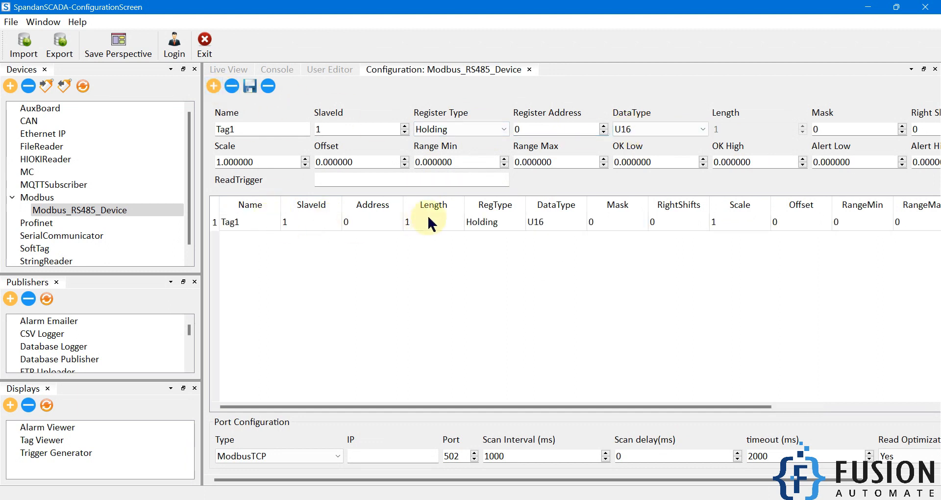
- Configure the device's port as Modbus485 on COM2 with 9600 baud and 8 data bits, and save the configuration
{"action": "left_click", "coordinate": [303, 455]}
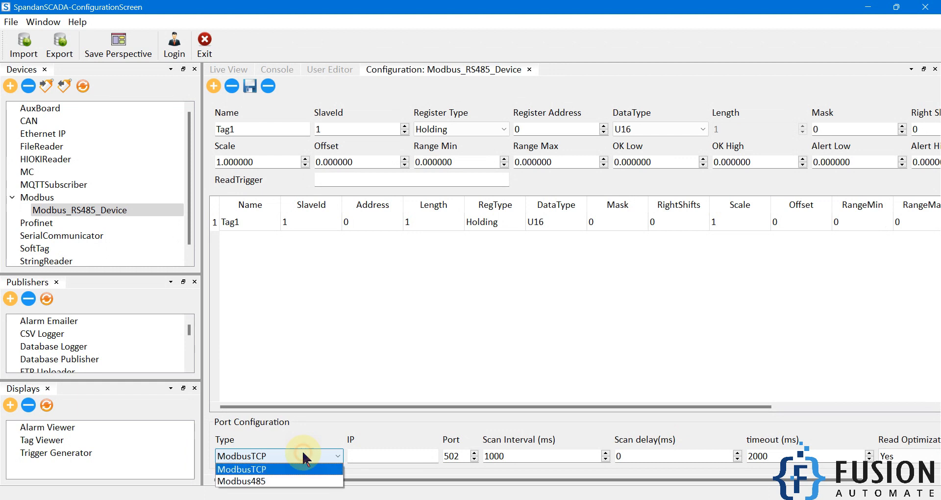
{"action": "left_click", "coordinate": [251, 481]}
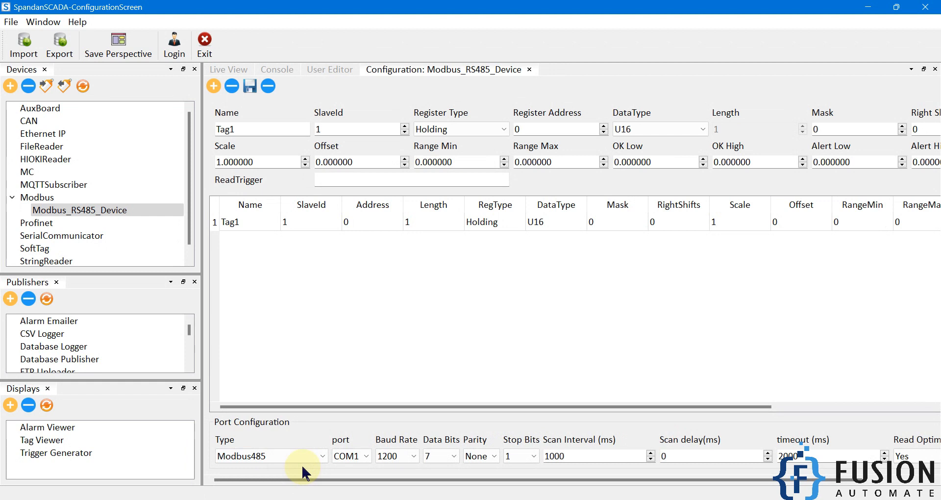
{"action": "left_click", "coordinate": [352, 456]}
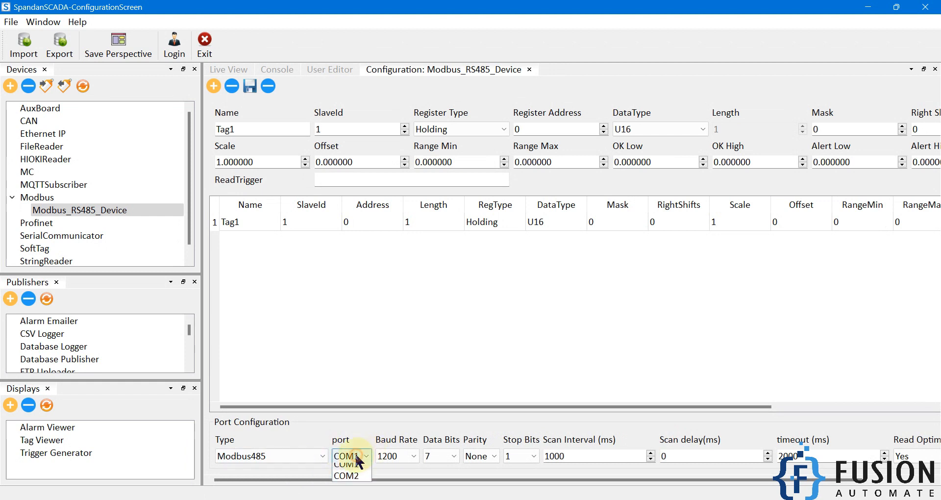
{"action": "left_click", "coordinate": [360, 481]}
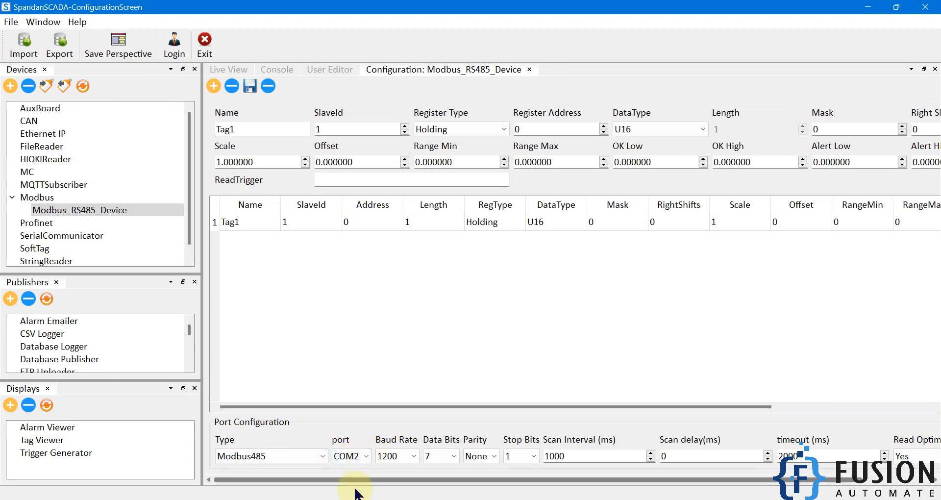
{"action": "left_click", "coordinate": [398, 456]}
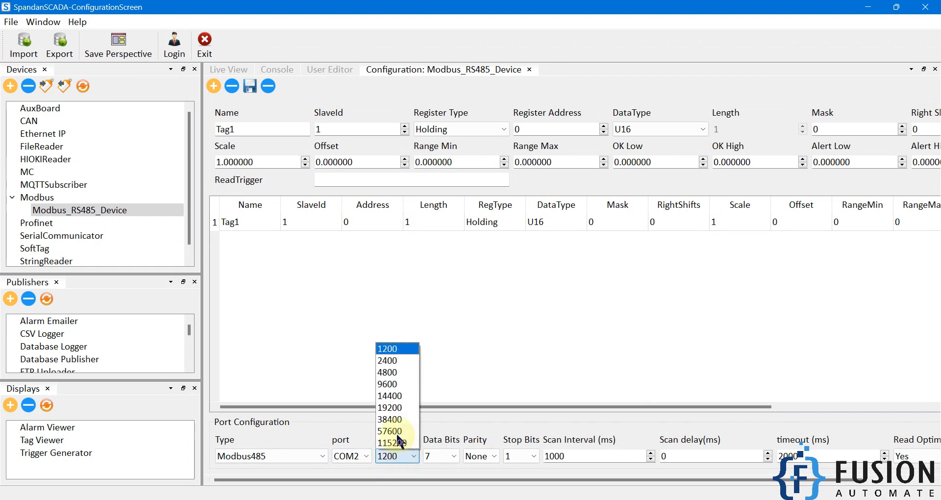
{"action": "left_click", "coordinate": [397, 389]}
{"action": "left_click", "coordinate": [448, 457]}
{"action": "left_click", "coordinate": [447, 479]}
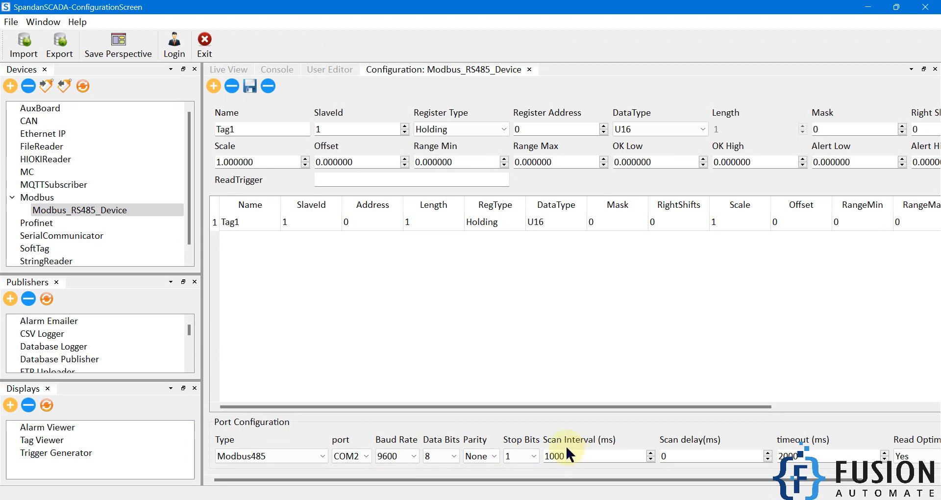
{"action": "left_click", "coordinate": [250, 87]}
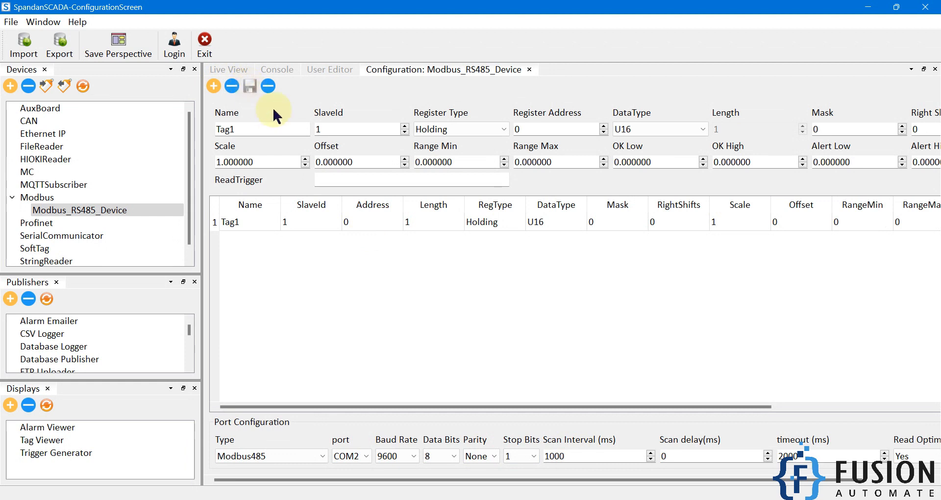
- Add a second holding-register tag named Tag2 at register address 1
{"action": "left_click", "coordinate": [279, 130]}
{"action": "key", "text": "BackSpace"}
{"action": "type", "text": "2"}
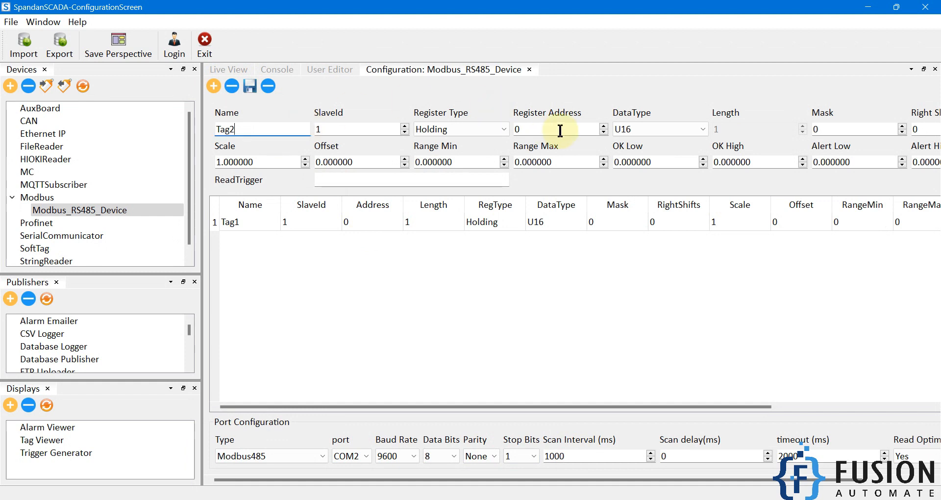
{"action": "left_click", "coordinate": [604, 126]}
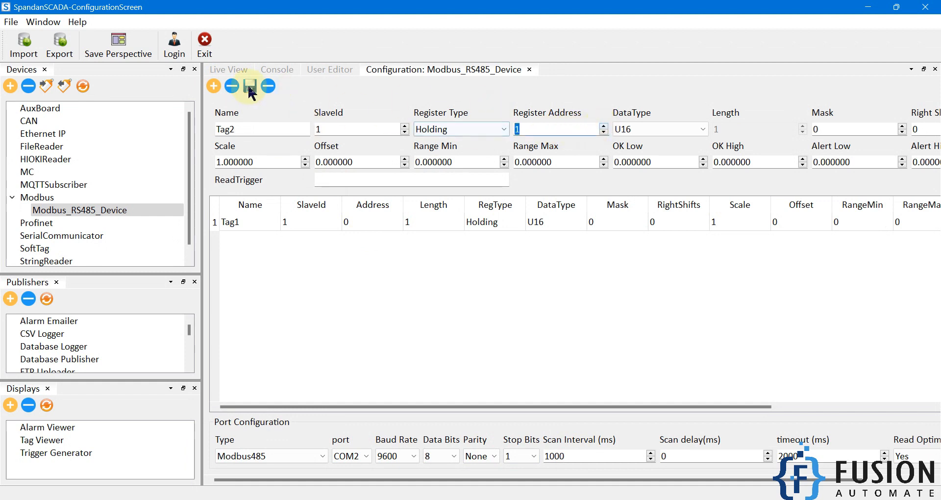
{"action": "left_click", "coordinate": [214, 86]}
- Add a third holding-register tag named Tag3 at register address 2
{"action": "left_click", "coordinate": [247, 126]}
{"action": "key", "text": "BackSpace"}
{"action": "type", "text": "3"}
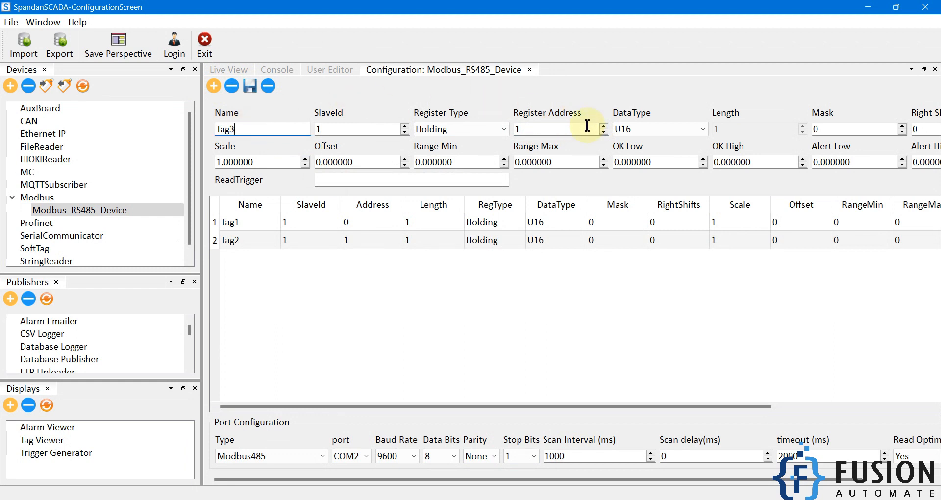
{"action": "left_click", "coordinate": [604, 127]}
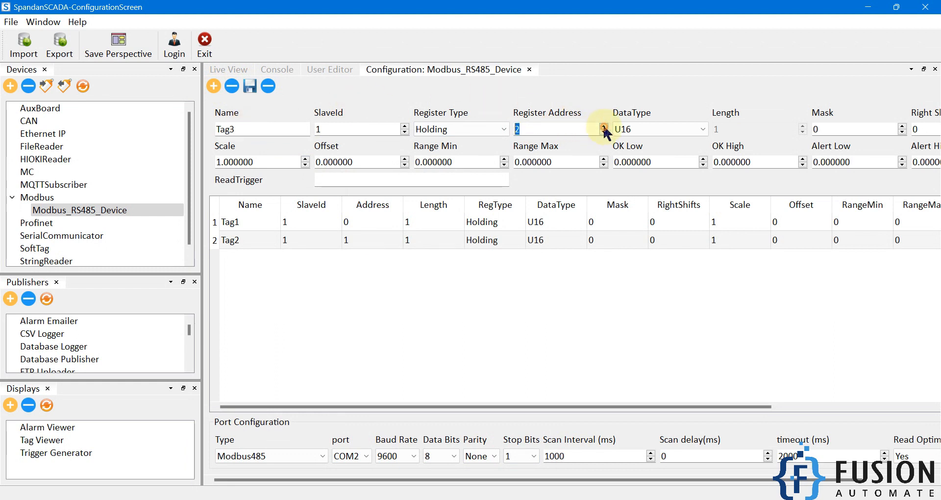
{"action": "left_click", "coordinate": [214, 87]}
- Save the device configuration with a devices refresh, and show the tags in the Live View
{"action": "left_click", "coordinate": [251, 87]}
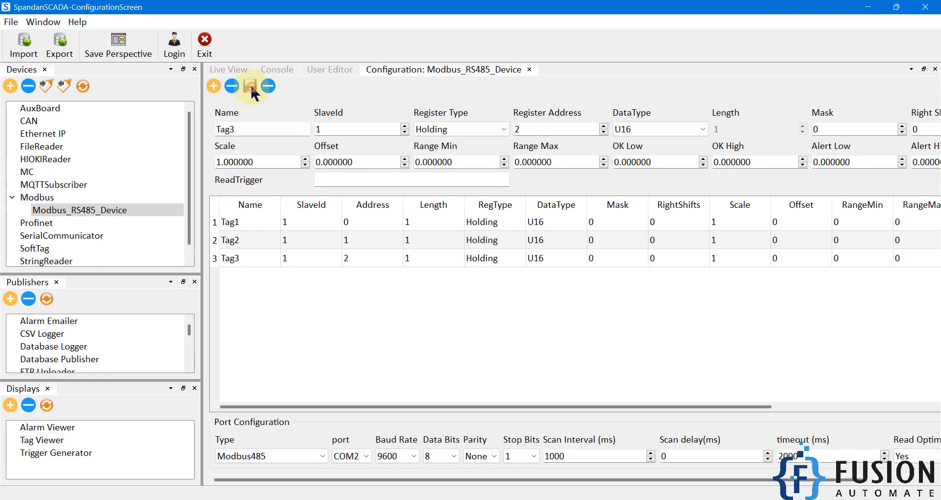
{"action": "left_click", "coordinate": [82, 87]}
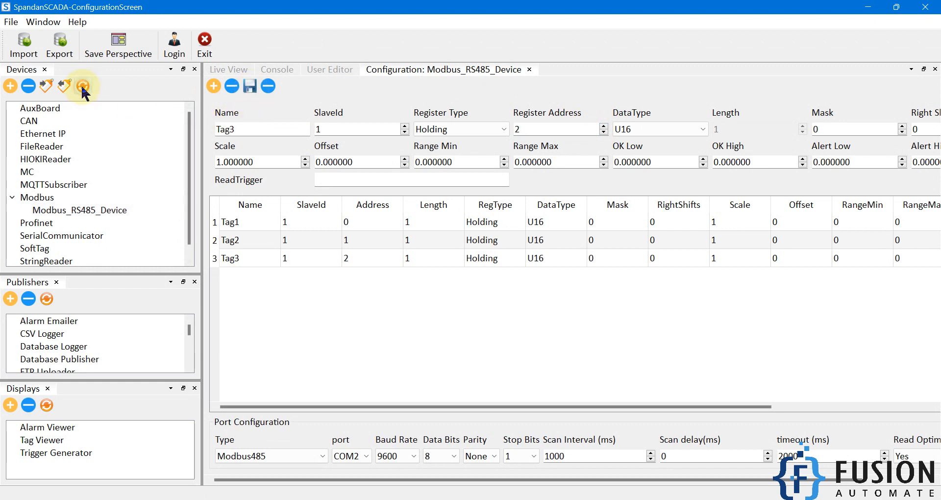
{"action": "left_click", "coordinate": [231, 69]}
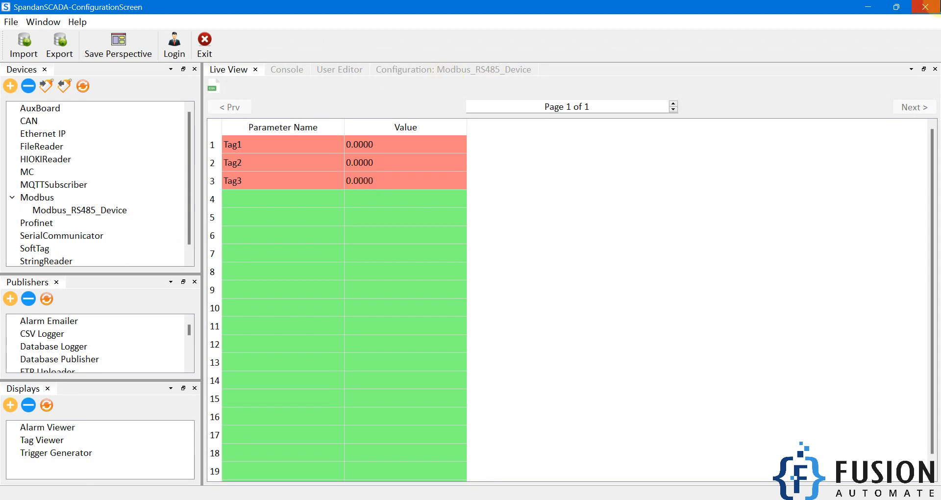
- Close and relaunch Spandan SCADA, and log in with the account password
{"action": "left_click", "coordinate": [925, 7]}
{"action": "double_click", "coordinate": [25, 213]}
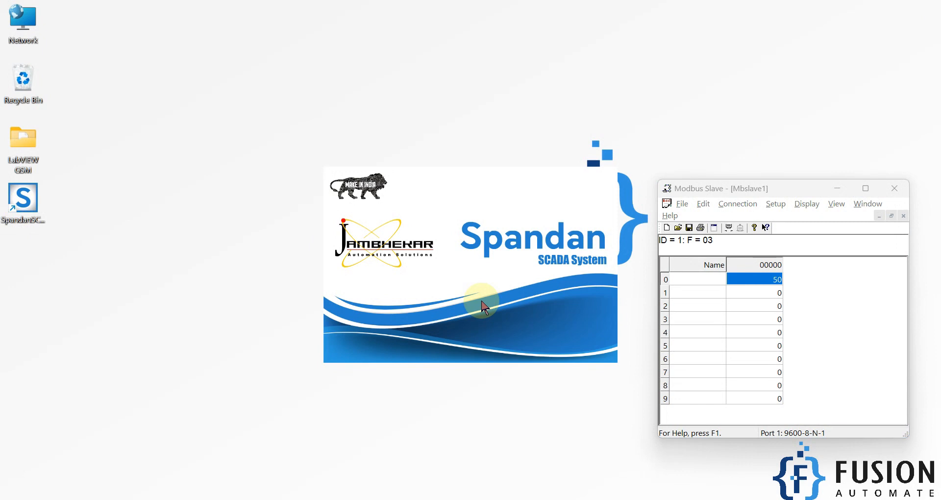
{"action": "left_click", "coordinate": [484, 248]}
{"action": "type", "text": "admin123"}
{"action": "key", "text": "Return"}
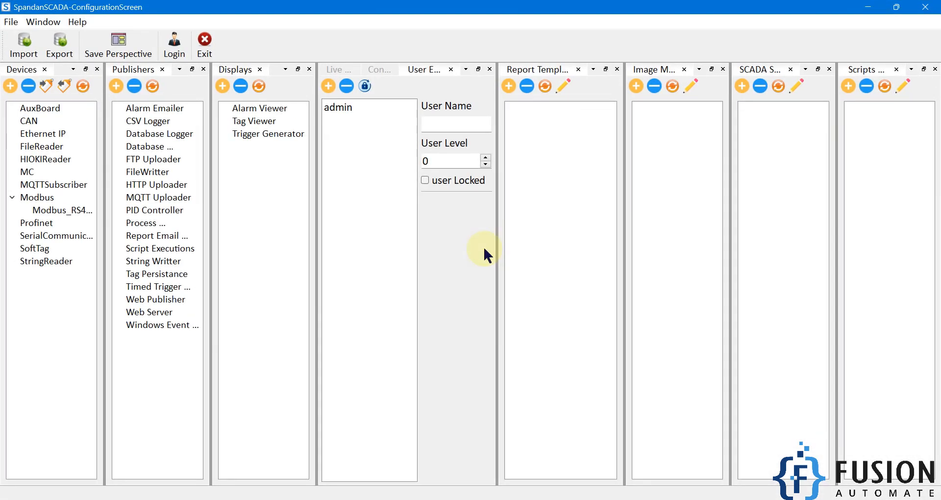
- Close the Scripts, SCADA screen, image and report template panes, and show the device's tags in the Live View
{"action": "left_click", "coordinate": [935, 69]}
{"action": "left_click", "coordinate": [934, 69]}
{"action": "left_click", "coordinate": [934, 69]}
{"action": "left_click", "coordinate": [934, 69]}
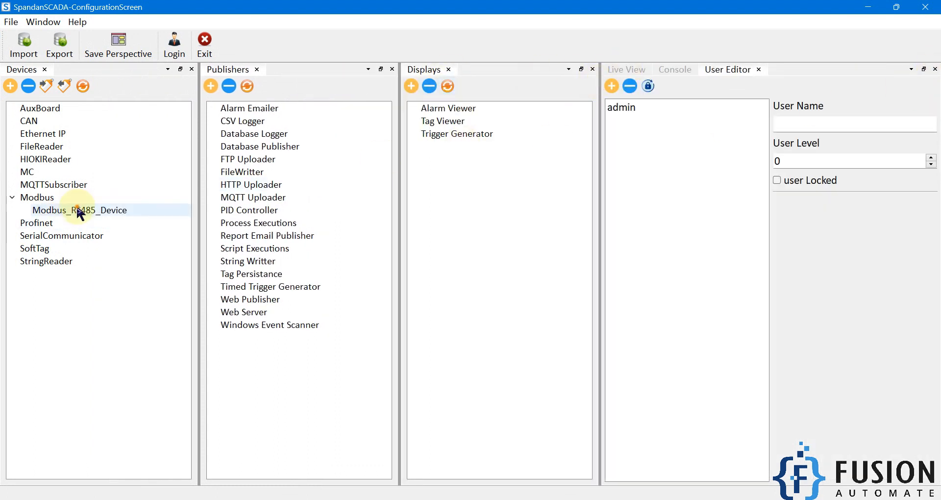
{"action": "left_click", "coordinate": [98, 209]}
{"action": "left_click", "coordinate": [624, 69]}
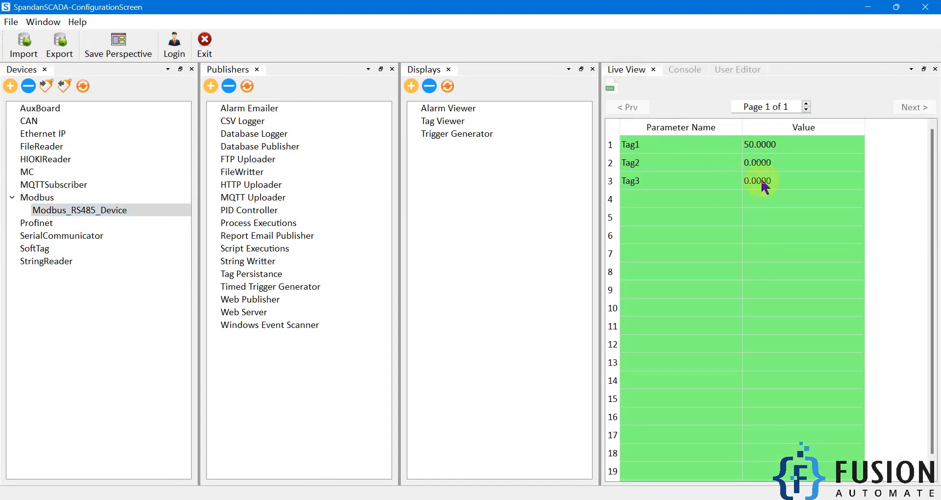
- Switch to Modbus Slave, place its window beside the live tag values, and enable auto increment for register 1
{"action": "left_click", "coordinate": [393, 499]}
{"action": "left_click_drag", "start_coordinate": [729, 193], "coordinate": [341, 166]}
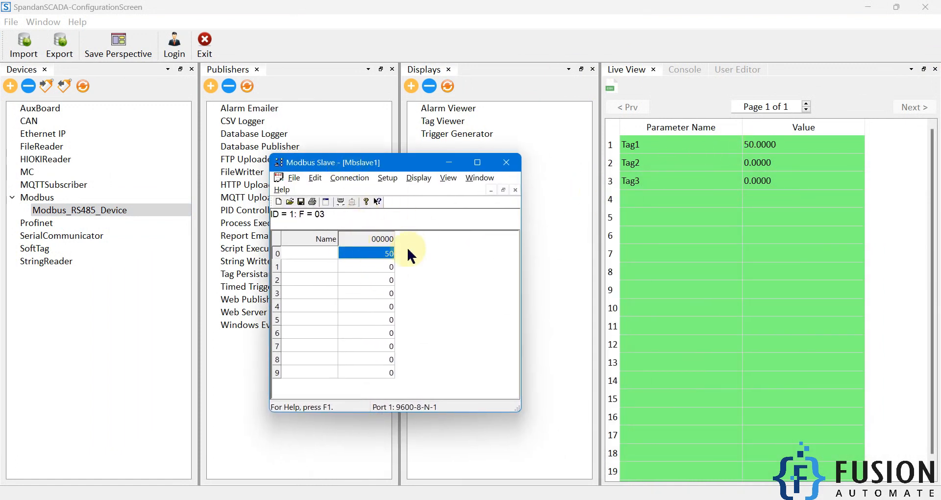
{"action": "double_click", "coordinate": [376, 266]}
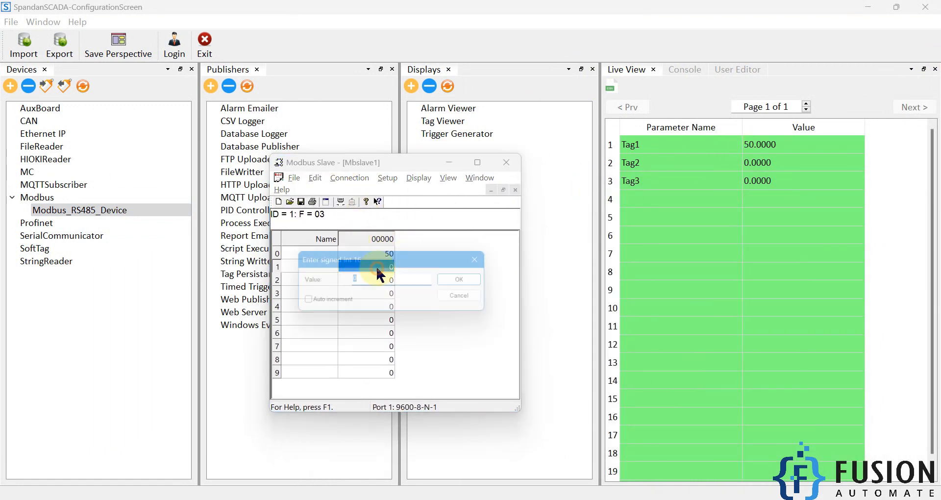
{"action": "left_click", "coordinate": [469, 281]}
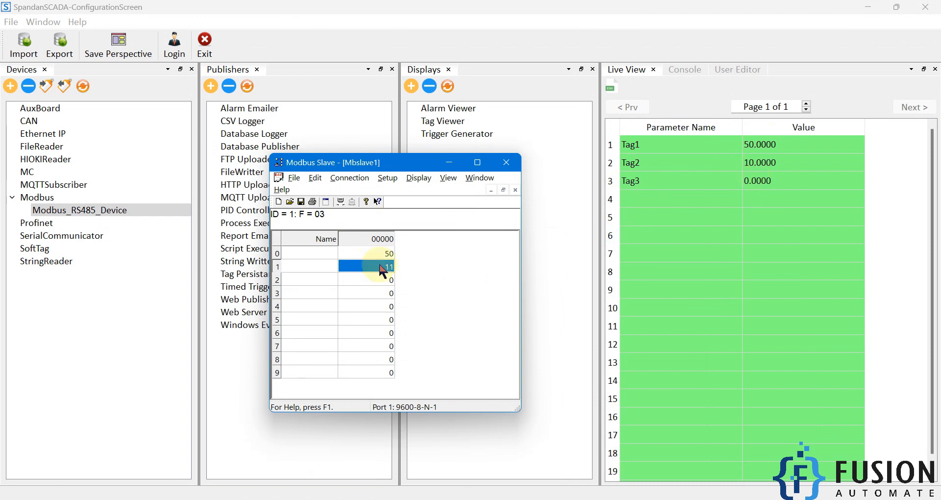
- Enable auto increment for registers 2 and 0 in Modbus Slave
{"action": "double_click", "coordinate": [371, 280]}
{"action": "left_click", "coordinate": [338, 303]}
{"action": "left_click", "coordinate": [470, 283]}
{"action": "double_click", "coordinate": [368, 253]}
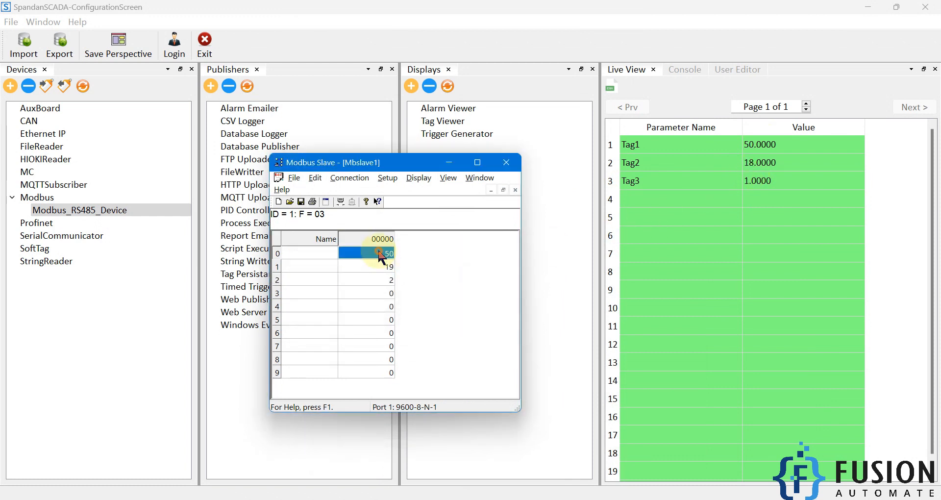
{"action": "left_click", "coordinate": [339, 304]}
{"action": "left_click", "coordinate": [479, 278]}
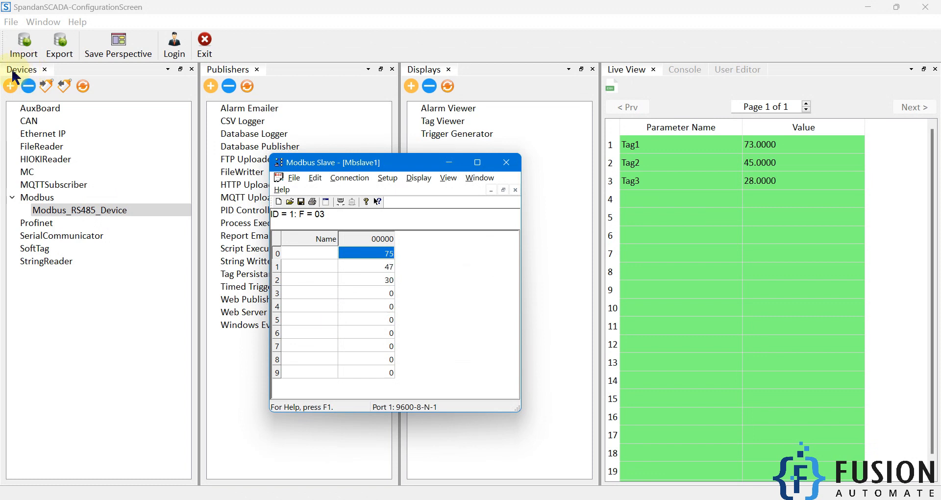
- Open the configuration of Modbus_RS485_Device, and dock the Displays and Publishers panes below Devices to give it more room
{"action": "left_click", "coordinate": [26, 196]}
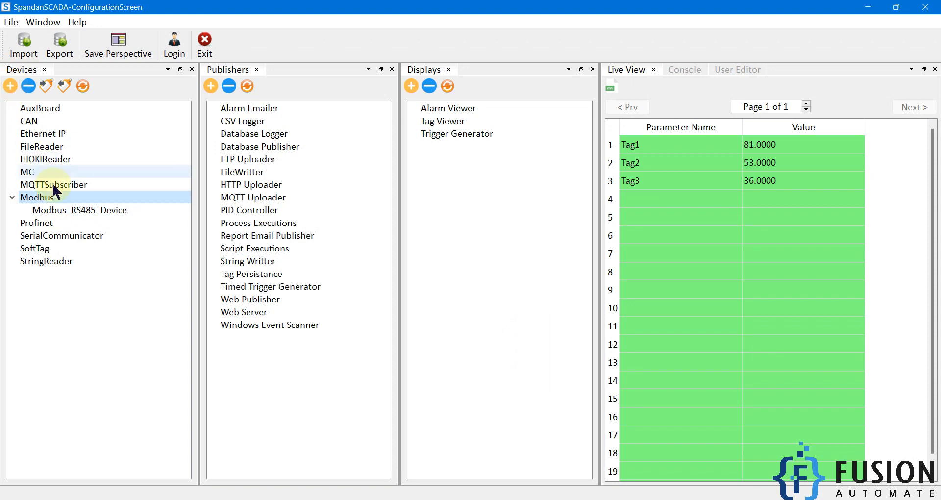
{"action": "left_click", "coordinate": [64, 211]}
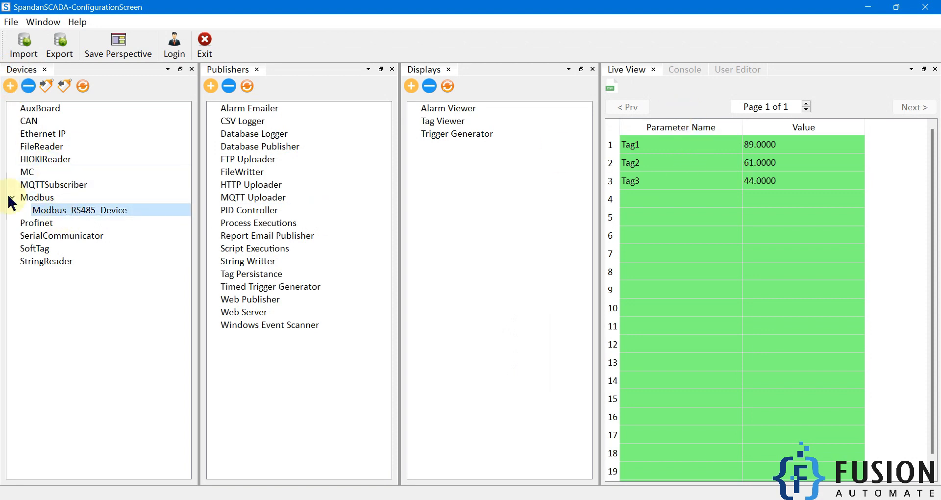
{"action": "double_click", "coordinate": [52, 213]}
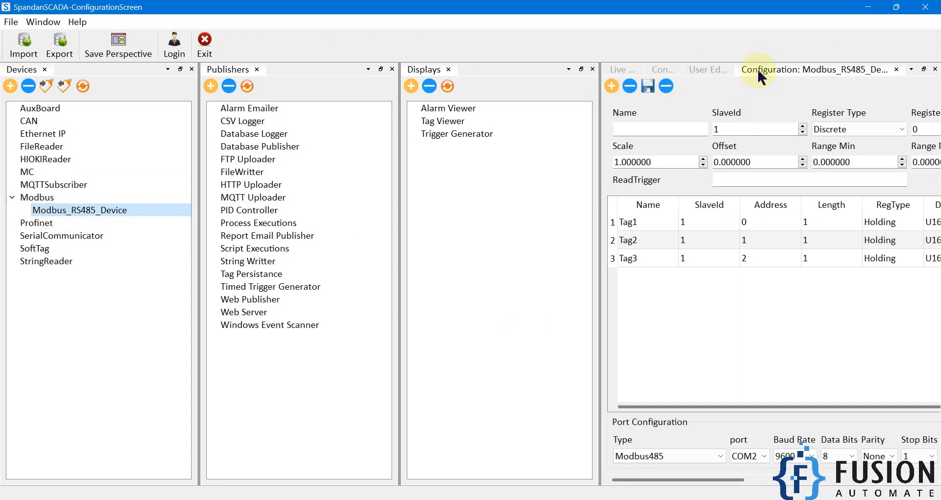
{"action": "left_click_drag", "start_coordinate": [251, 69], "coordinate": [127, 337]}
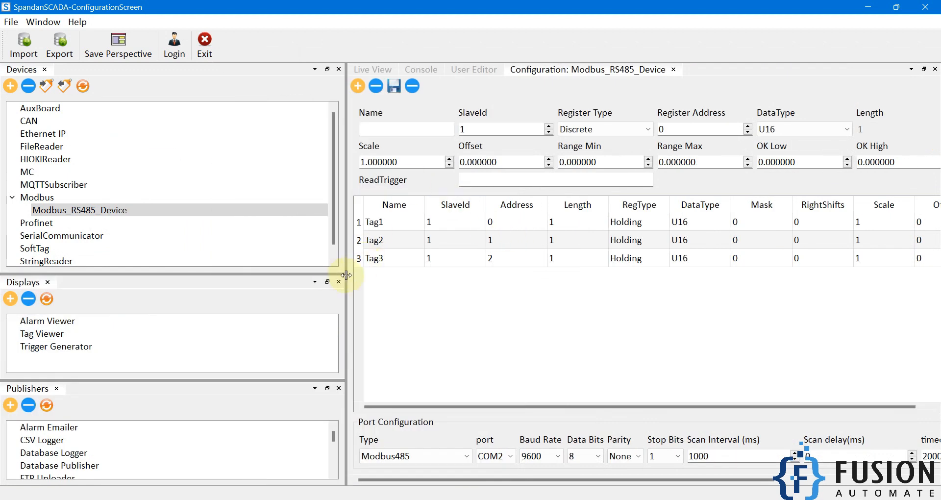
{"action": "left_click_drag", "start_coordinate": [346, 275], "coordinate": [228, 279]}
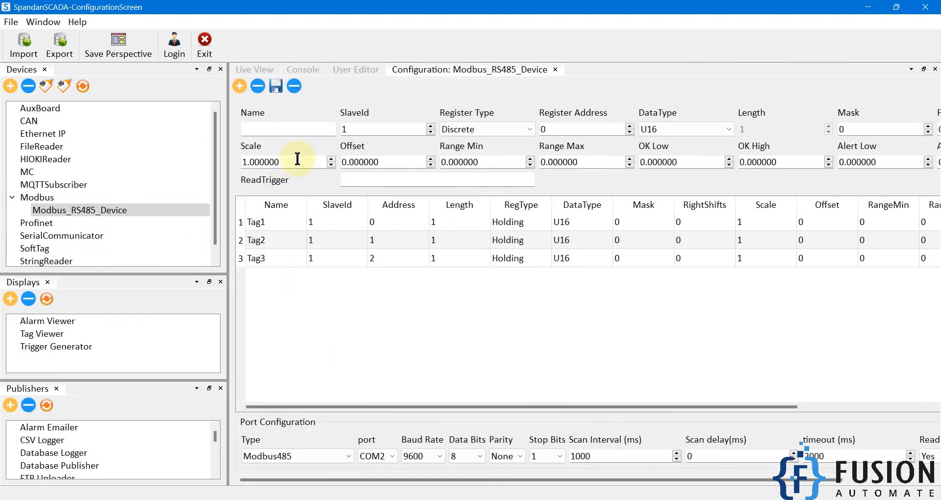
- Review the device's register type options, the Modbus Slave registers and the serial port settings, and return to the Live View
{"action": "left_click", "coordinate": [509, 129]}
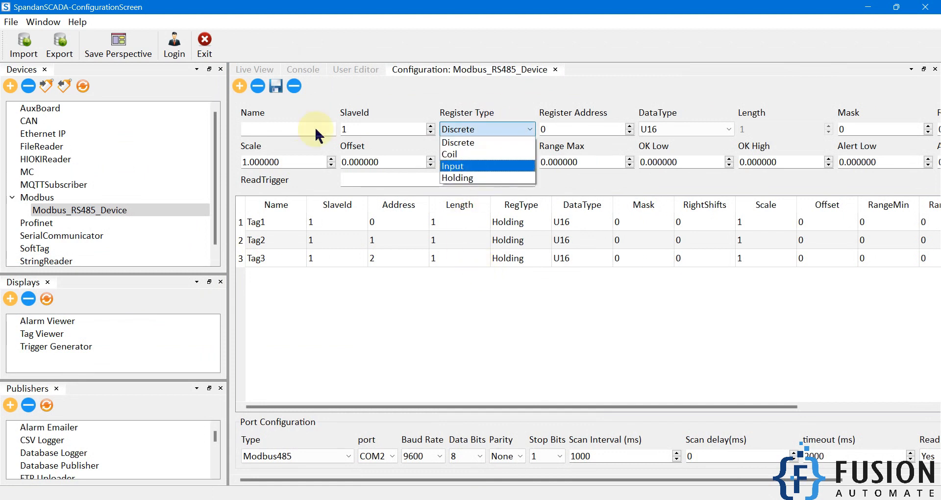
{"action": "left_click", "coordinate": [296, 108]}
{"action": "left_click", "coordinate": [294, 130]}
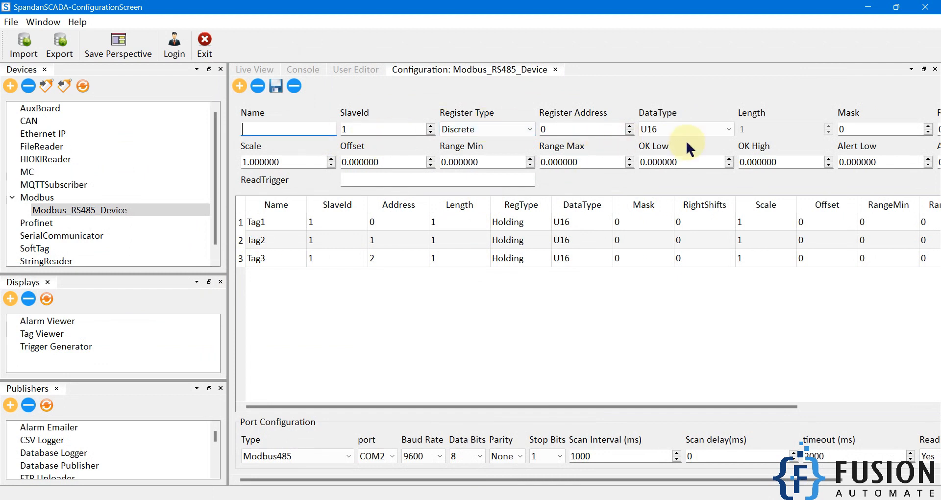
{"action": "left_click", "coordinate": [346, 499]}
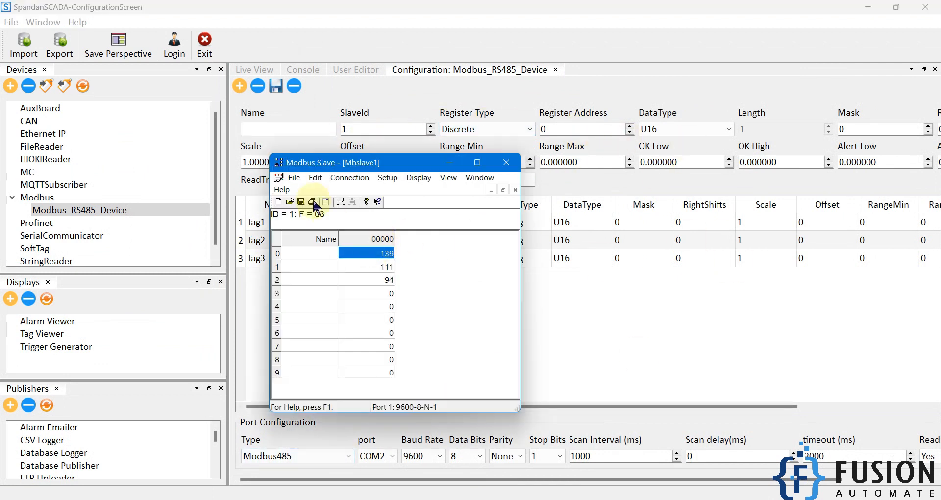
{"action": "left_click", "coordinate": [449, 162]}
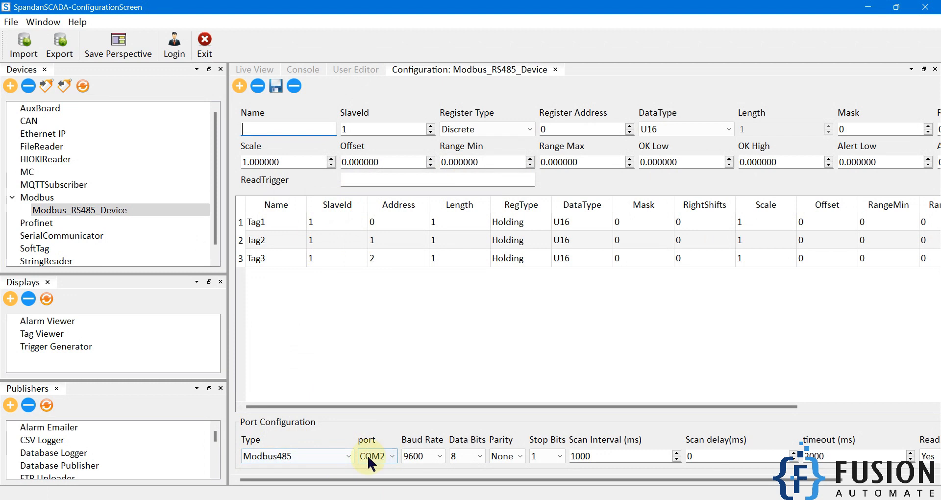
{"action": "left_click", "coordinate": [434, 457]}
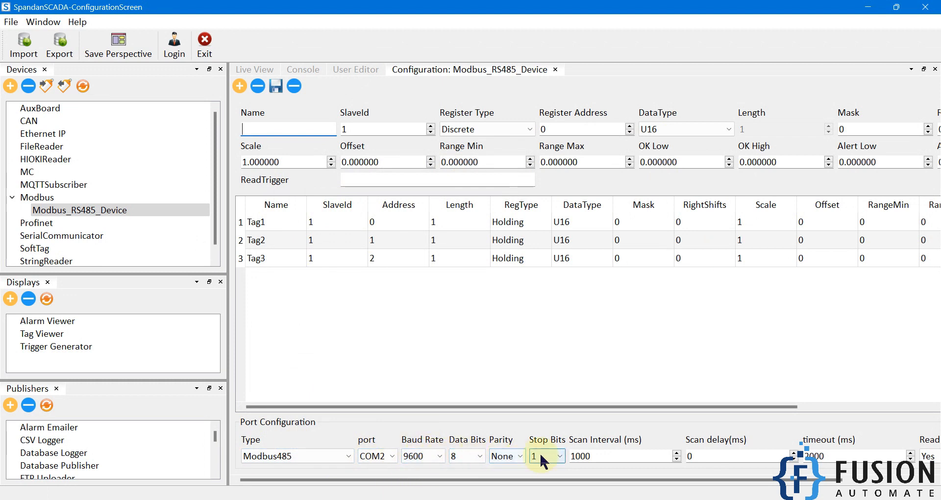
{"action": "left_click_drag", "start_coordinate": [565, 474], "coordinate": [683, 474]}
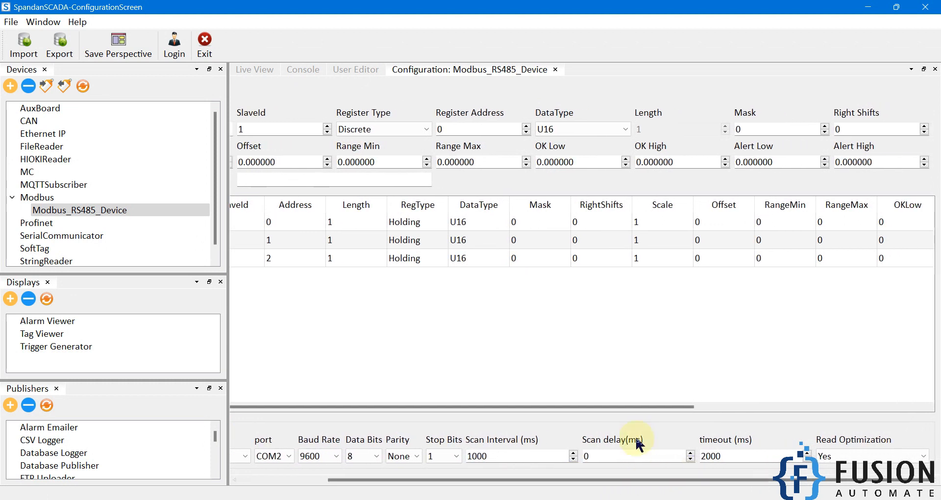
{"action": "left_click_drag", "start_coordinate": [631, 406], "coordinate": [537, 406]}
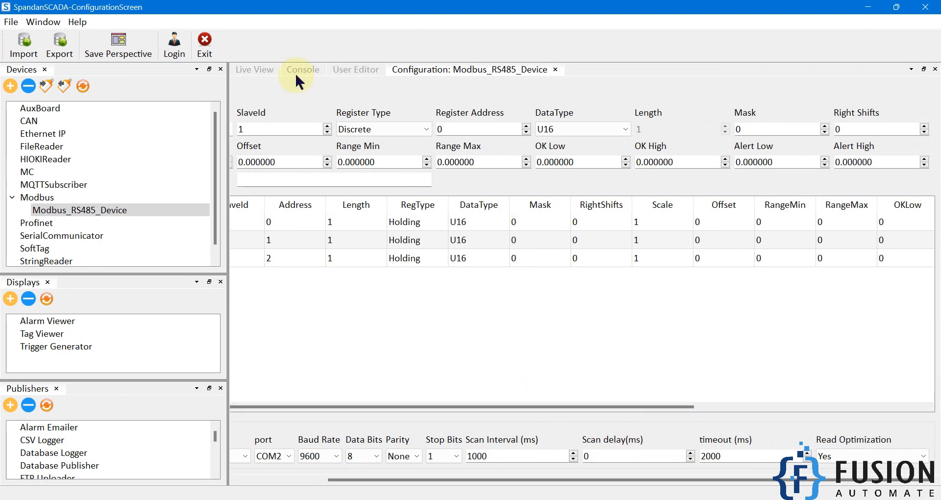
{"action": "left_click", "coordinate": [255, 69]}
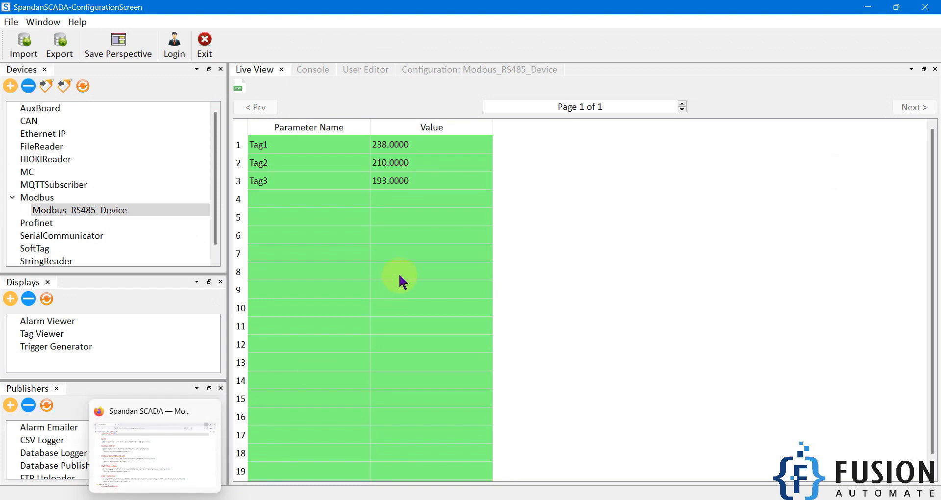
- Switch to the Spandan SCADA course page in the browser and download Fusion_Automat_29042024_1.jasbkp from the Modbus Serial/RTU/RS485 section
{"action": "key", "text": "alt+Tab"}
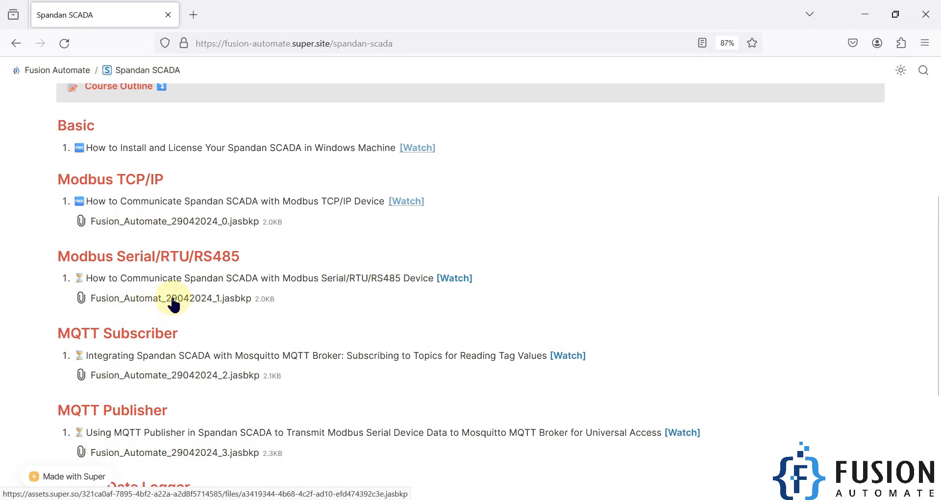
{"action": "double_click", "coordinate": [134, 278]}
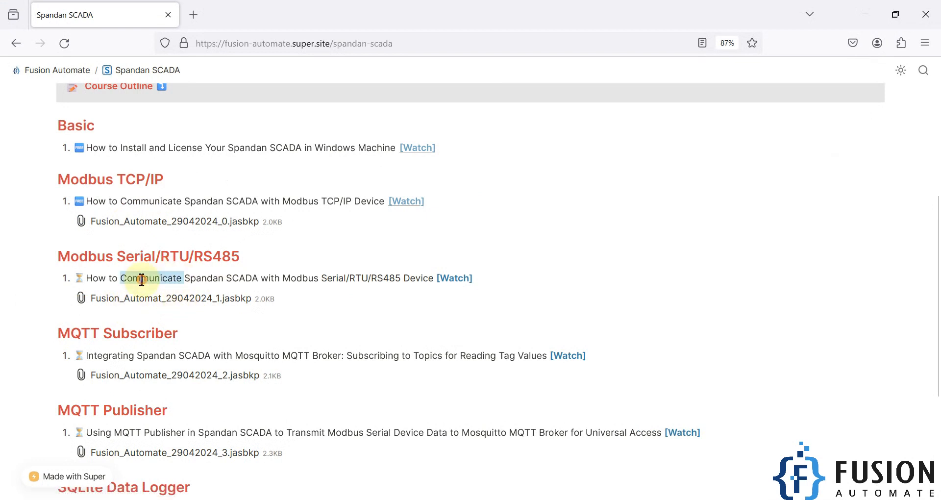
{"action": "left_click", "coordinate": [317, 279]}
{"action": "triple_click", "coordinate": [317, 280]}
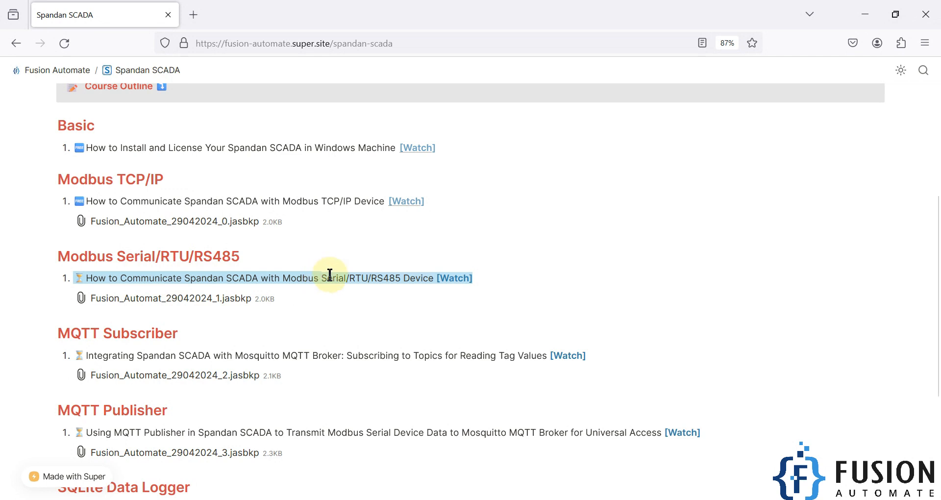
{"action": "left_click", "coordinate": [746, 297]}
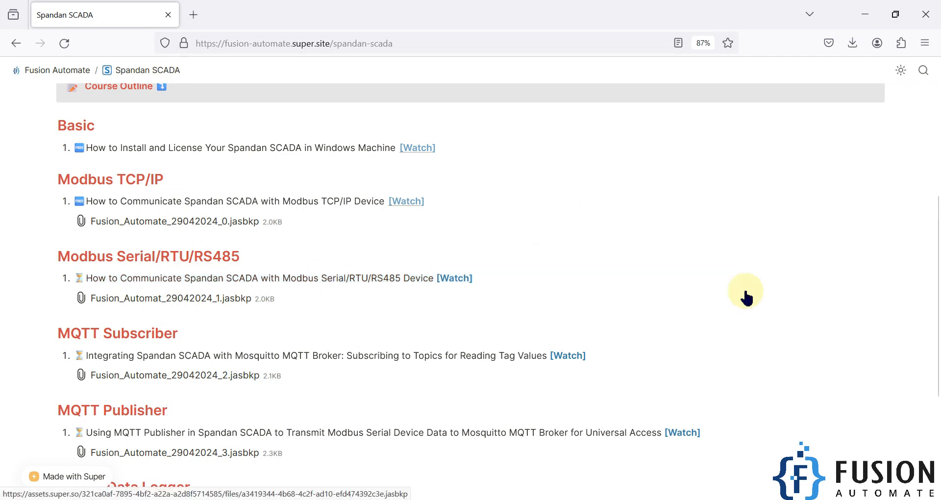
- Look through the rest of the course outline, including the MQTT Subscriber section, and minimize the browser
{"action": "scroll", "coordinate": [746, 296], "scroll_direction": "down", "scroll_amount": 5}
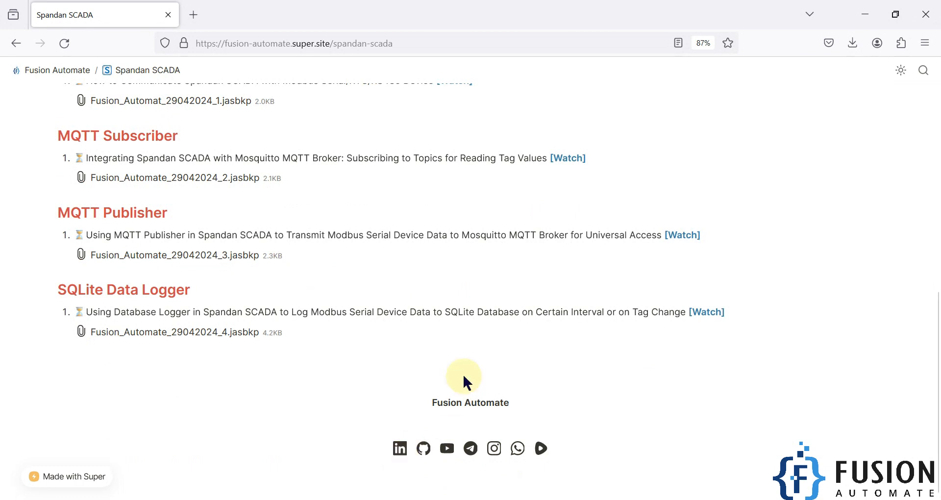
{"action": "scroll", "coordinate": [463, 374], "scroll_direction": "up", "scroll_amount": 3}
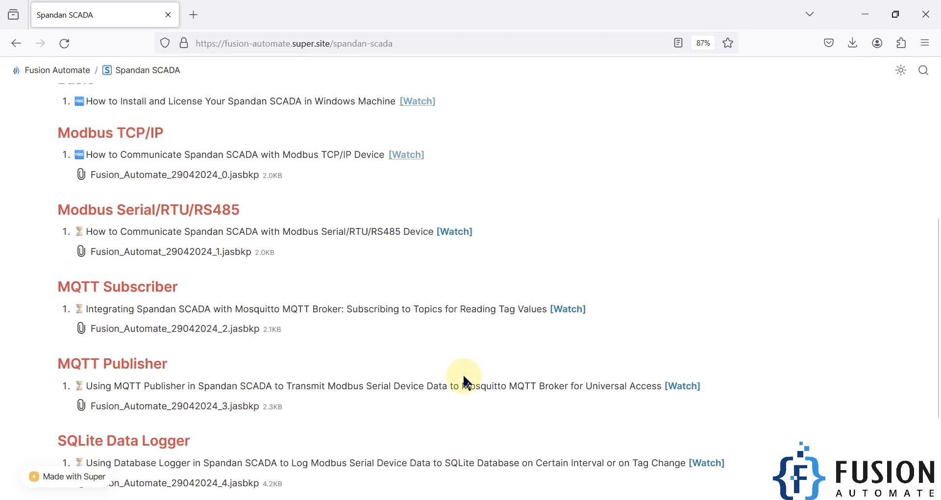
{"action": "triple_click", "coordinate": [144, 287]}
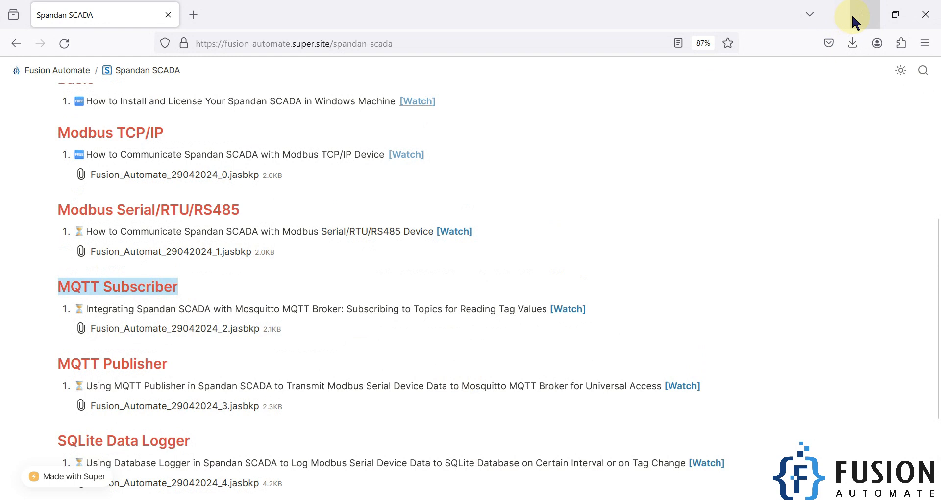
{"action": "left_click", "coordinate": [864, 14]}
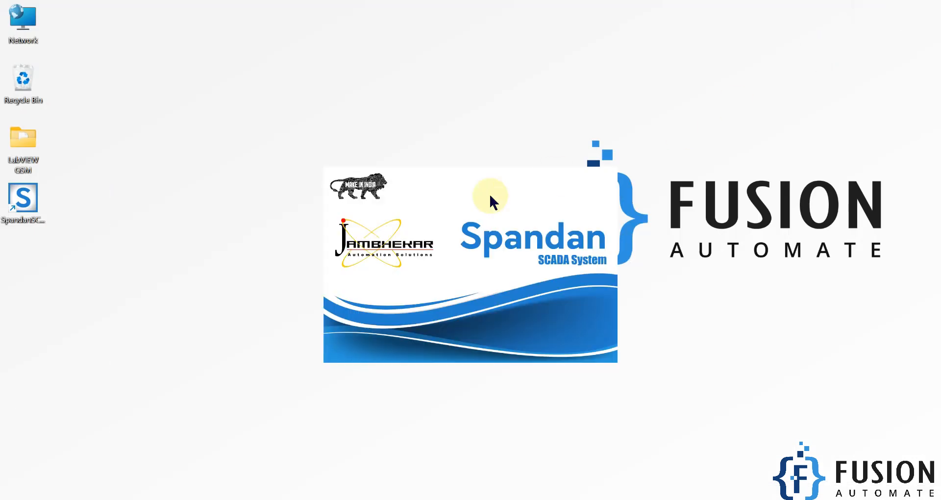